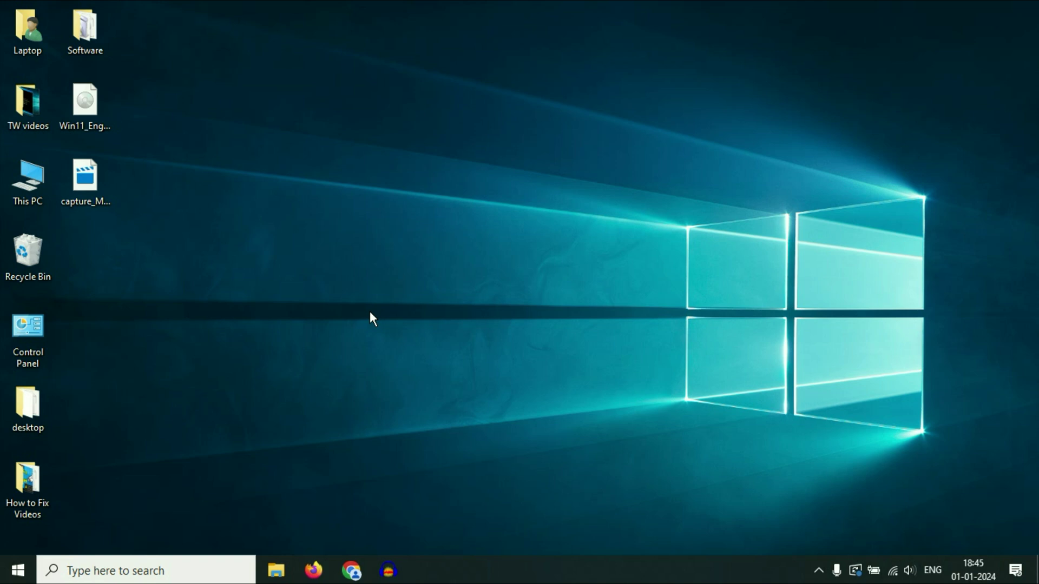
Open Settings from the Start menu and go to the Windows Update page.
left_click(15, 573)
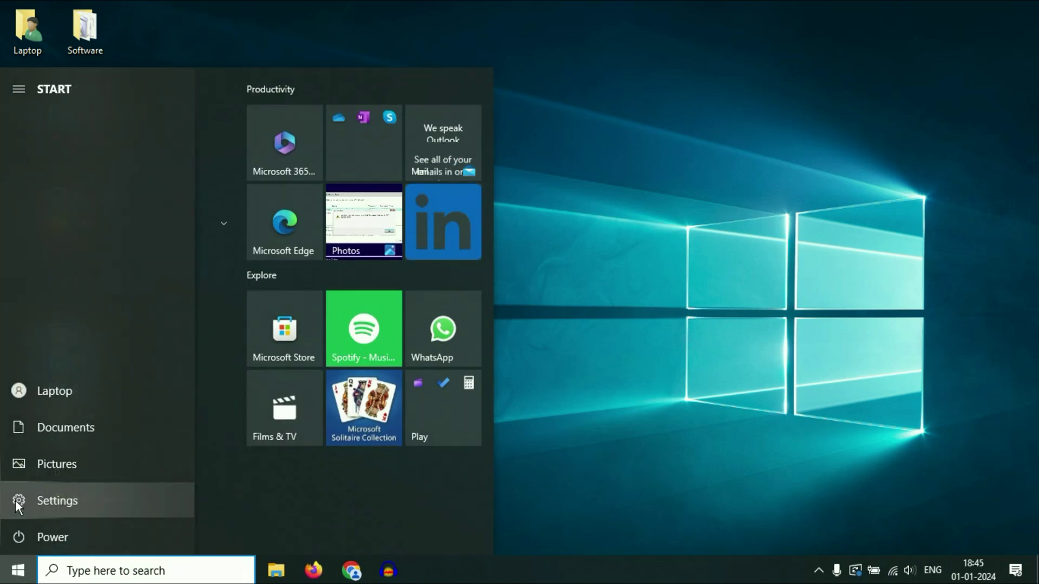
left_click(15, 500)
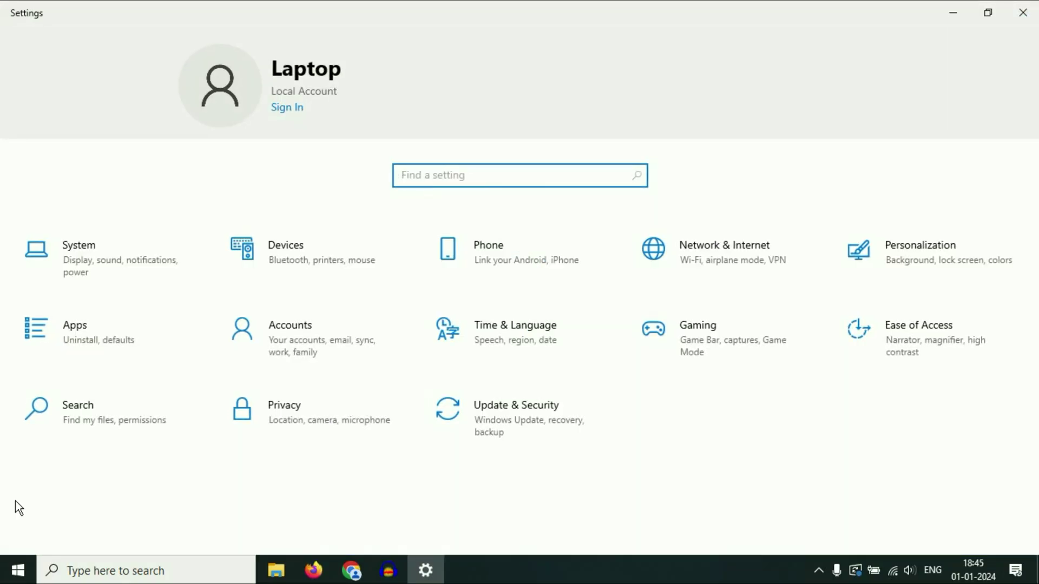
left_click(485, 420)
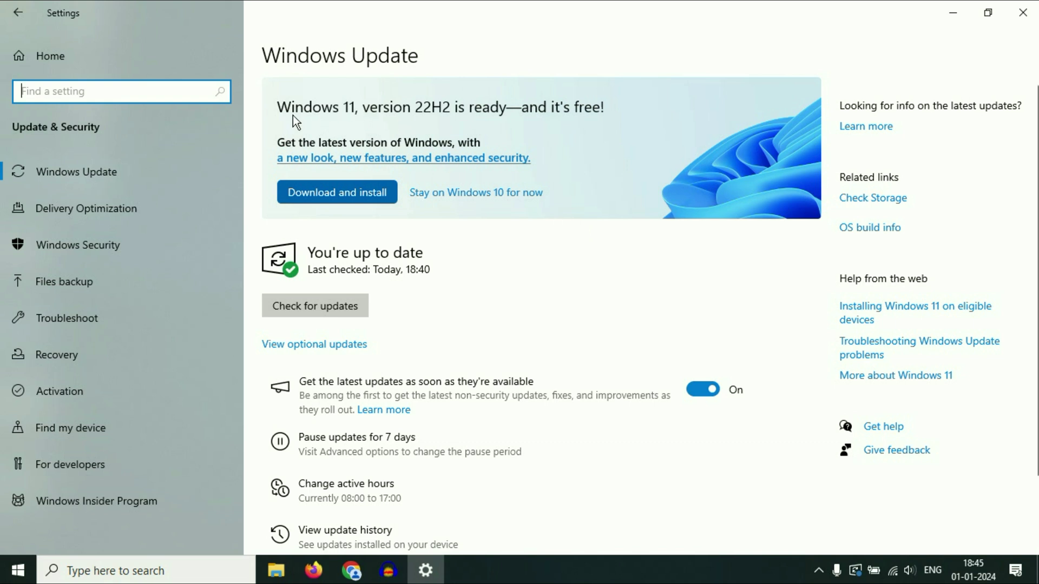
left_click(329, 199)
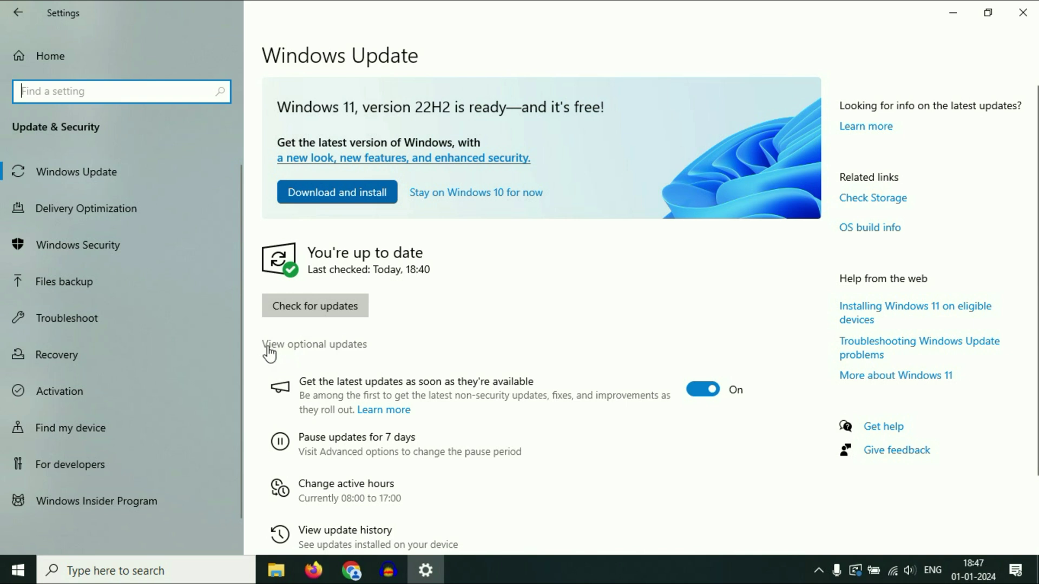
Review and tick the optional Windows 11, version 22H2 update, go back, then close Settings.
left_click(327, 346)
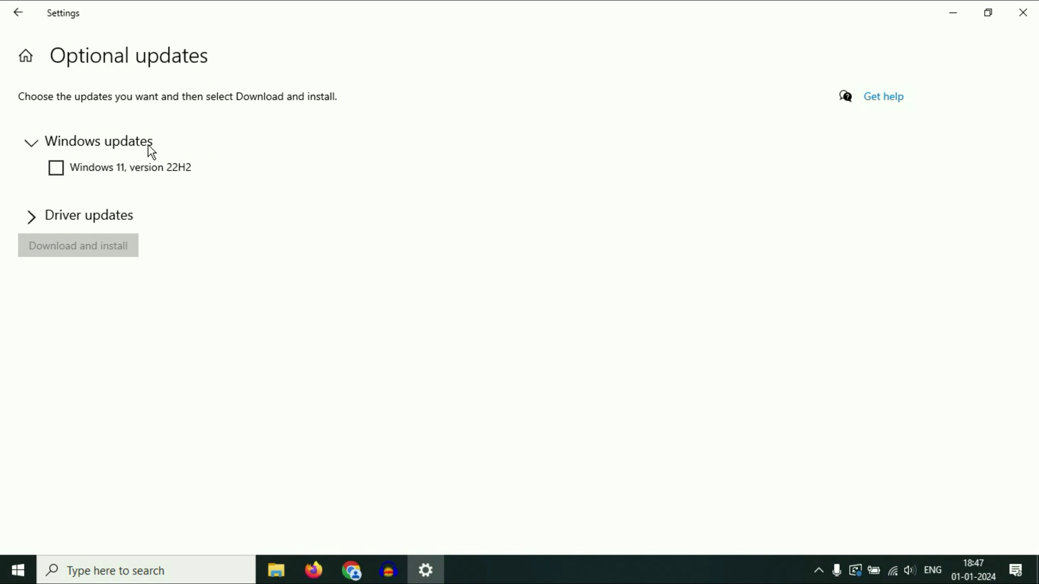
left_click(53, 172)
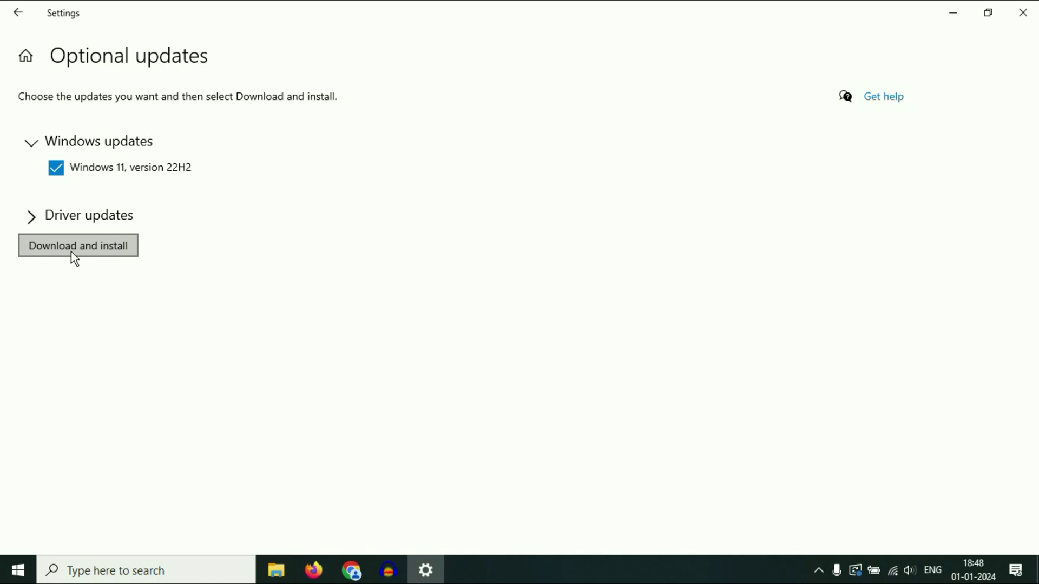
left_click(20, 22)
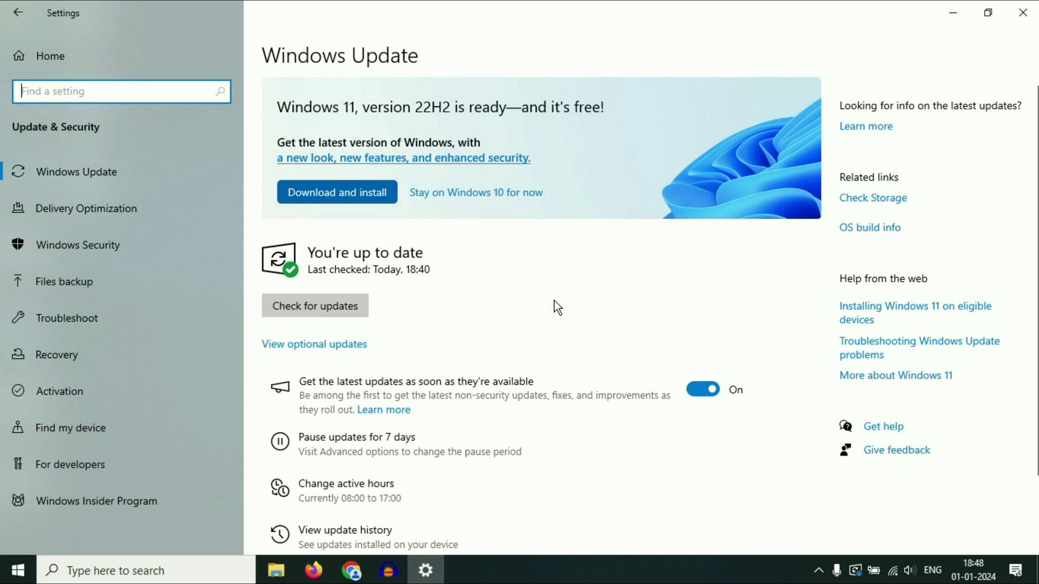
left_click(1017, 16)
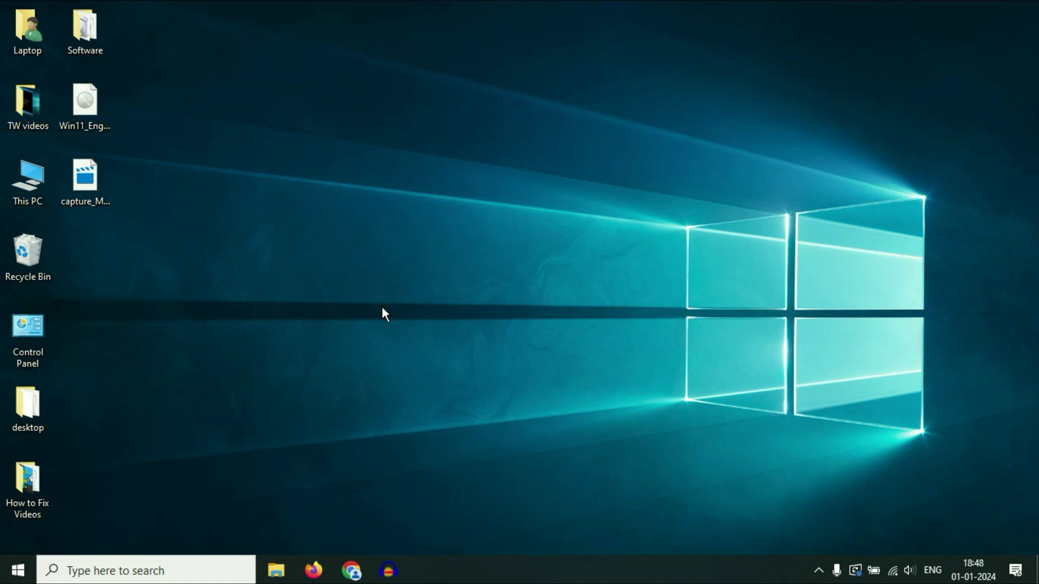
Search 'windows 11' in Chrome and open Microsoft's Download Windows 11 result.
left_click(352, 570)
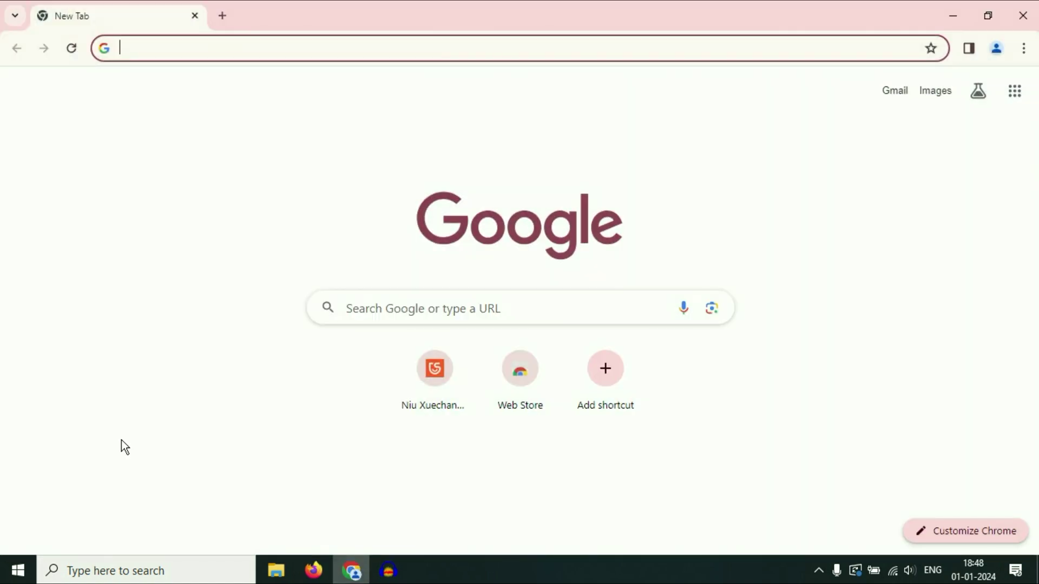
left_click(387, 56)
type("windows 11")
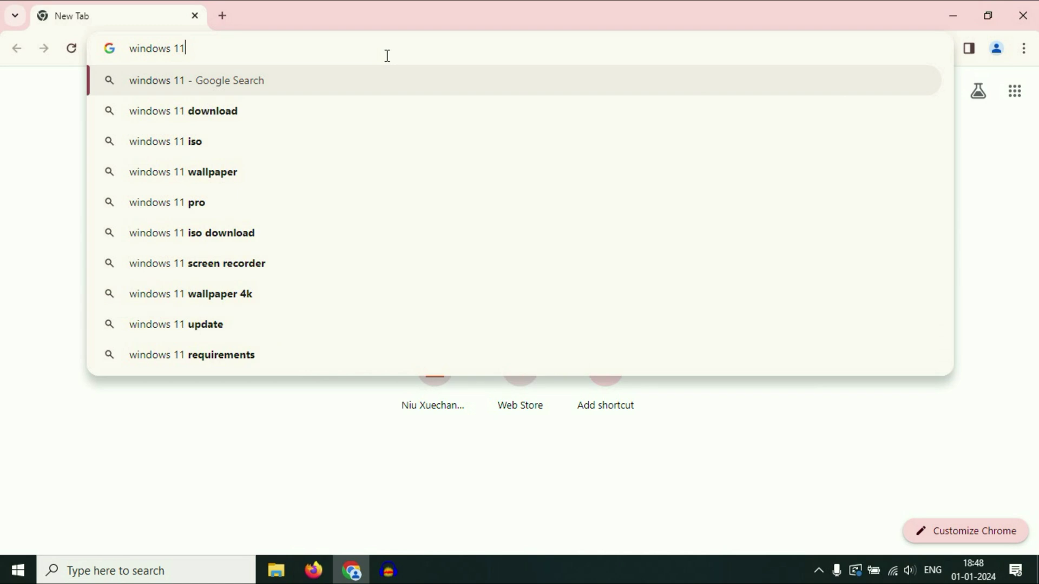
key("Return")
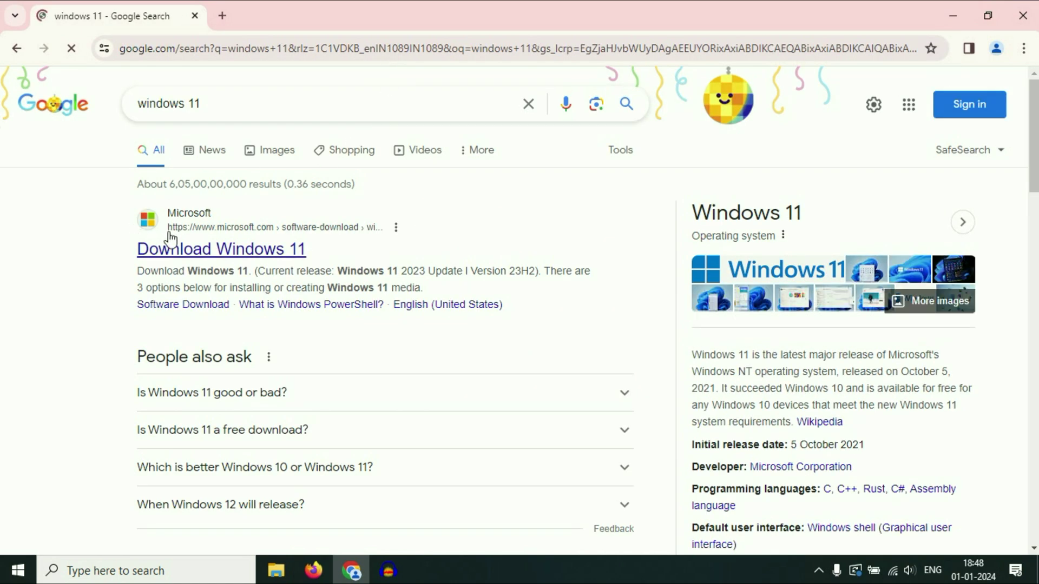
left_click(197, 248)
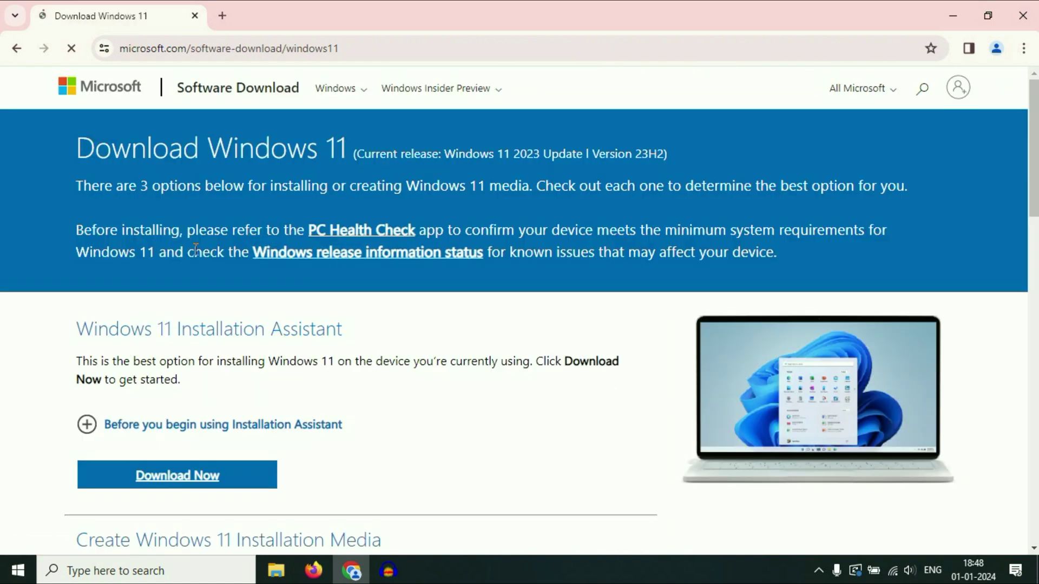
Select the Windows 11 multi-edition x64 ISO and English (United States) as product language.
scroll(411, 290, "down", 7)
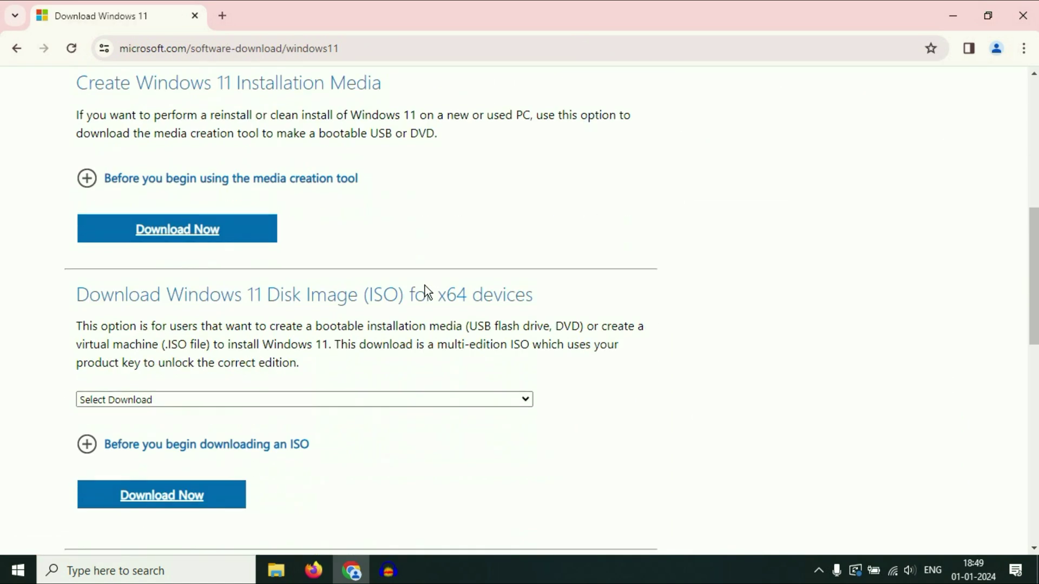
scroll(482, 265, "down", 1)
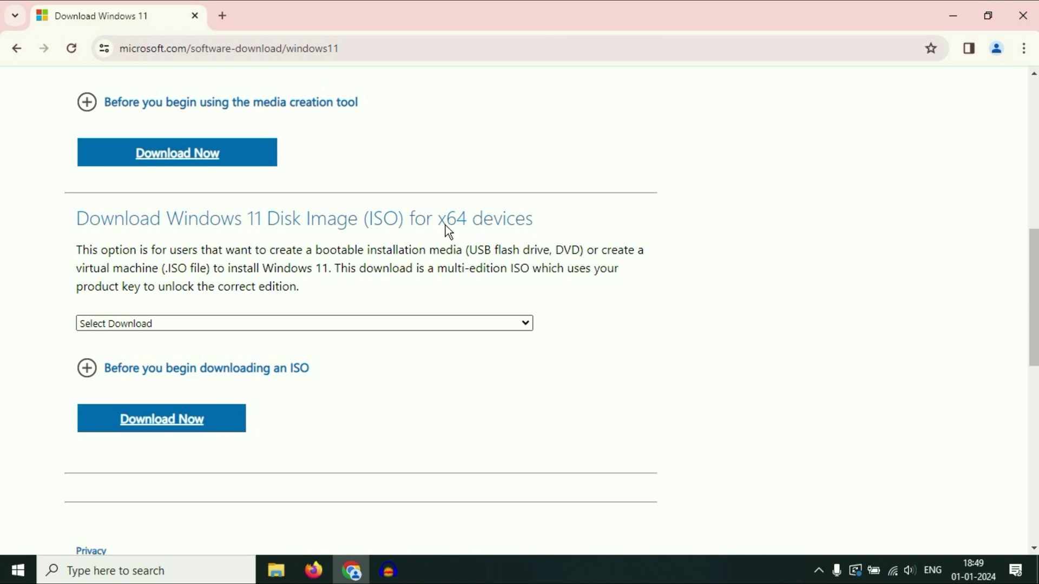
left_click_drag(440, 218, 534, 222)
left_click(498, 220)
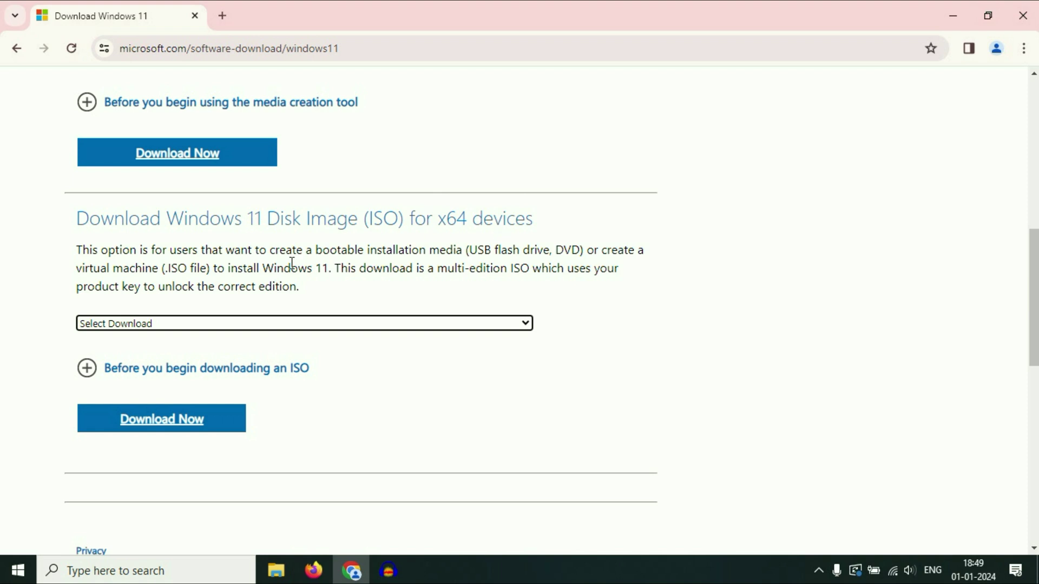
left_click(526, 323)
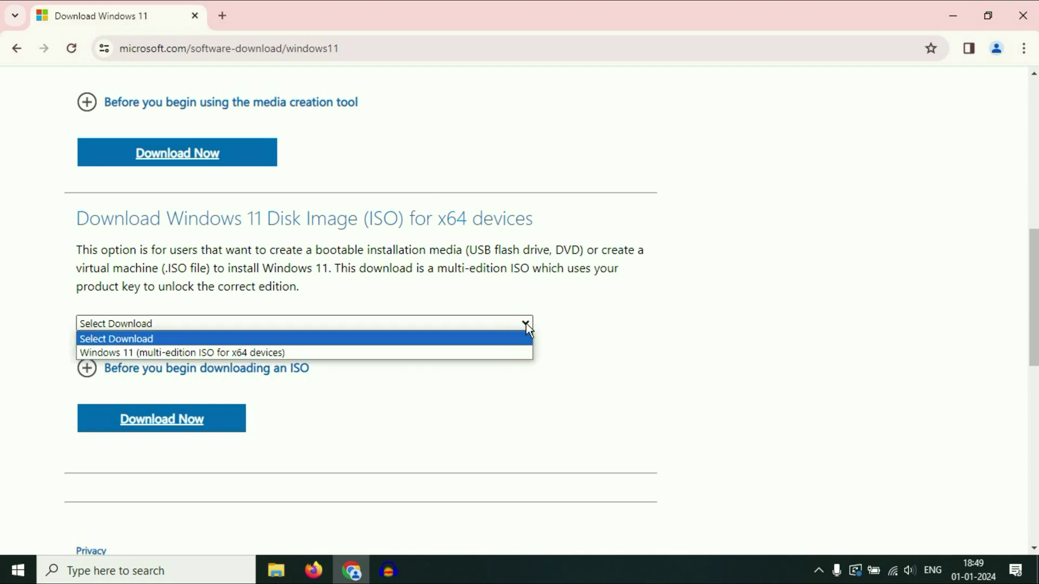
left_click(296, 352)
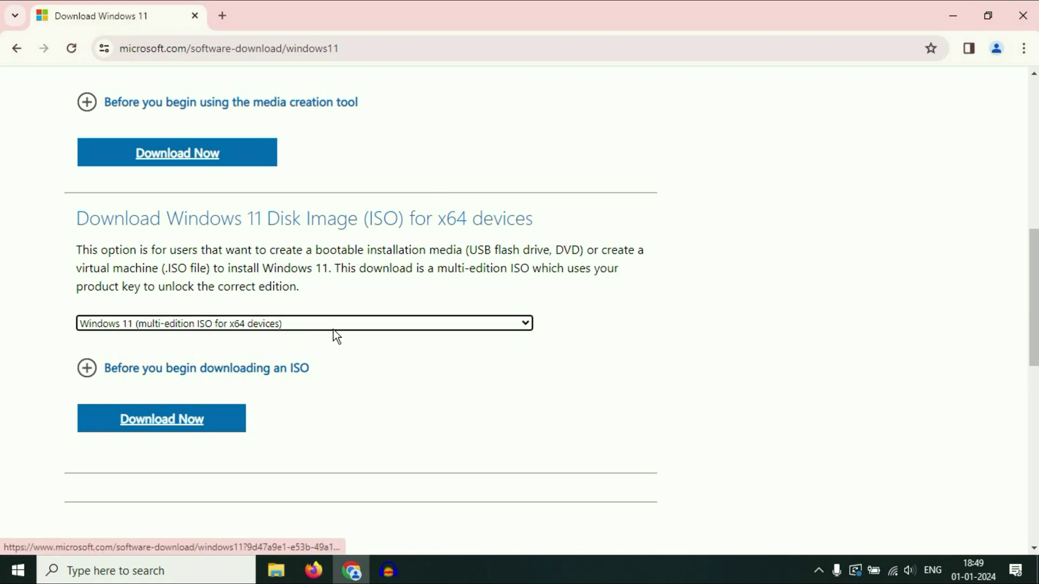
left_click(177, 422)
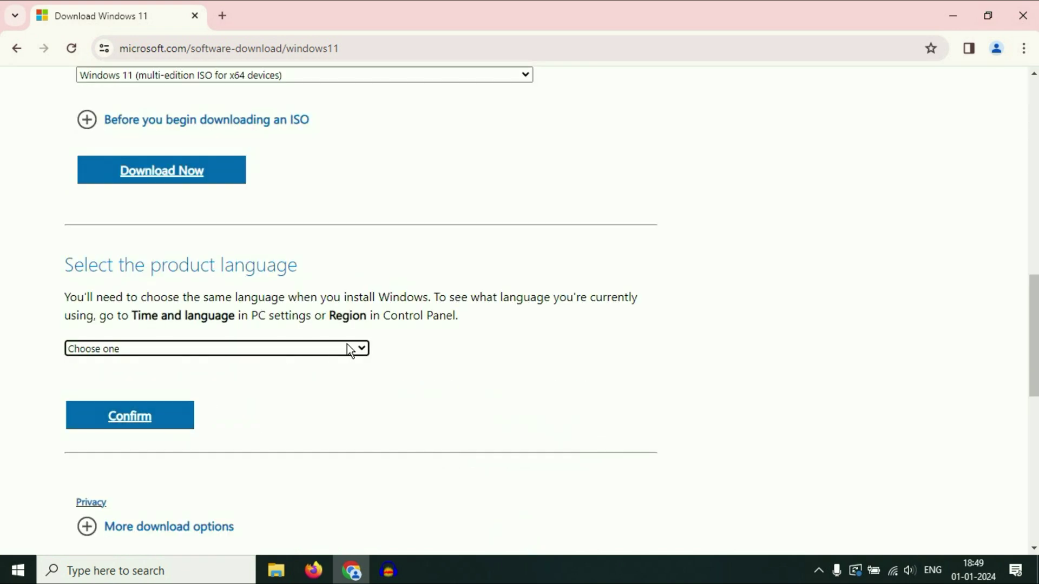
left_click(366, 353)
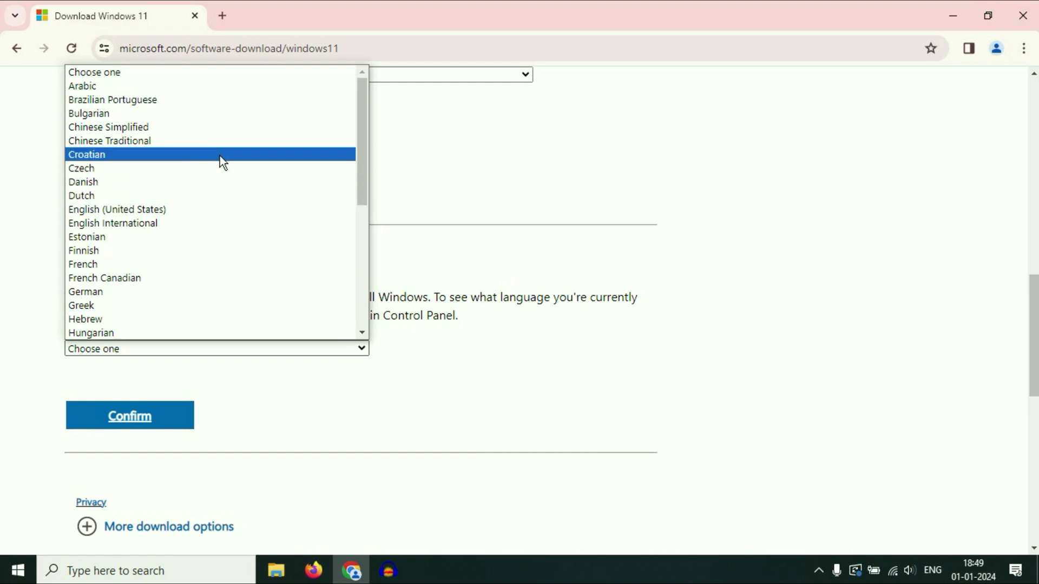
left_click(172, 212)
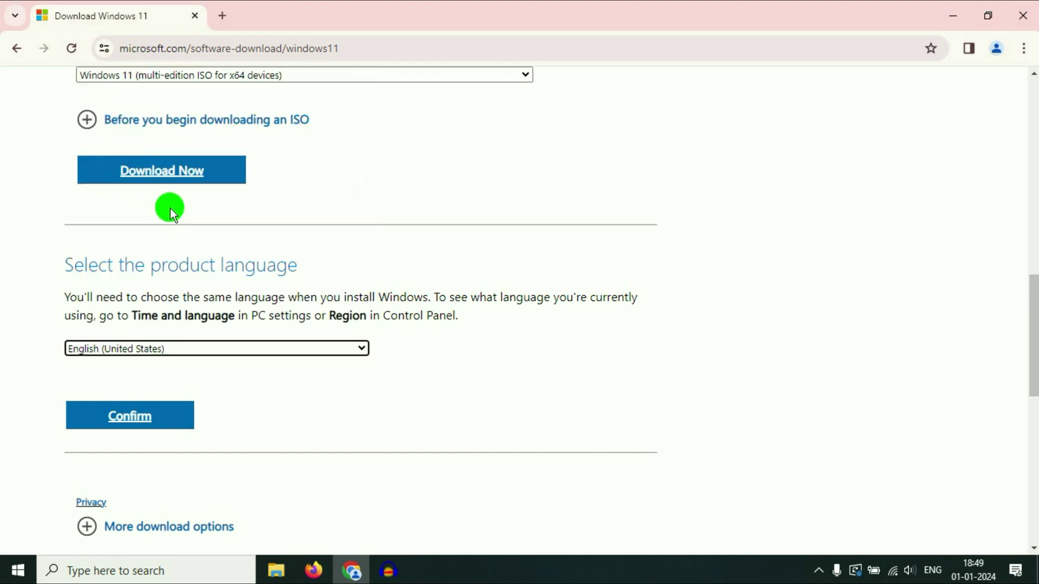
Confirm the language, start the 64-bit ISO download and check its progress in Chrome's downloads.
left_click(151, 429)
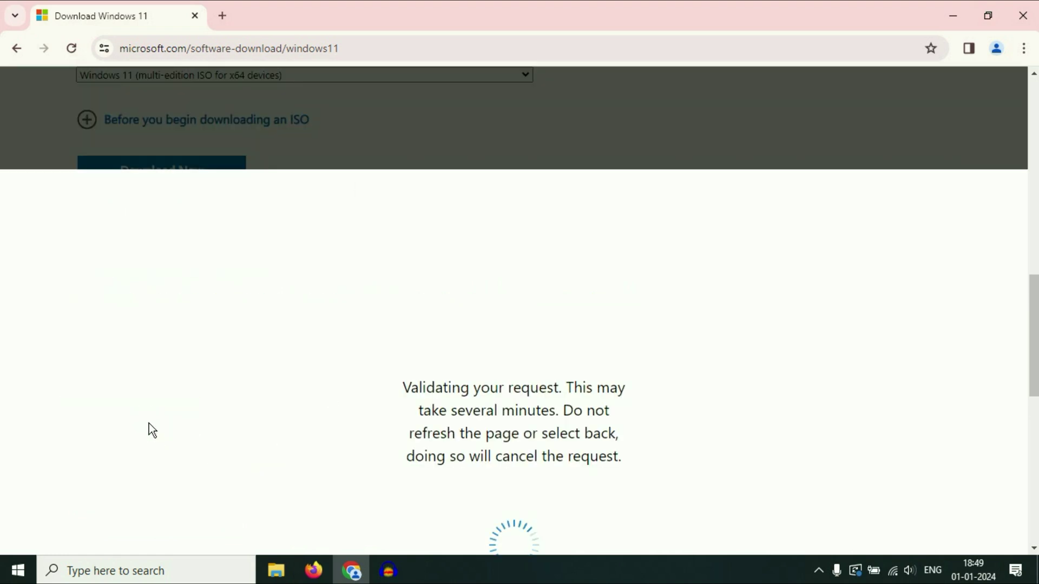
scroll(411, 292, "up", 3)
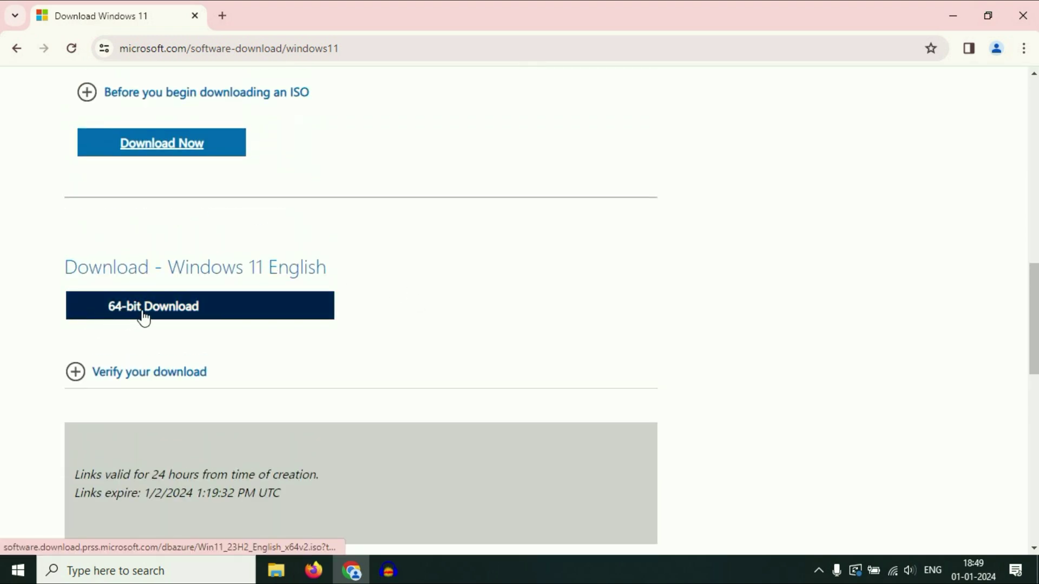
left_click(186, 309)
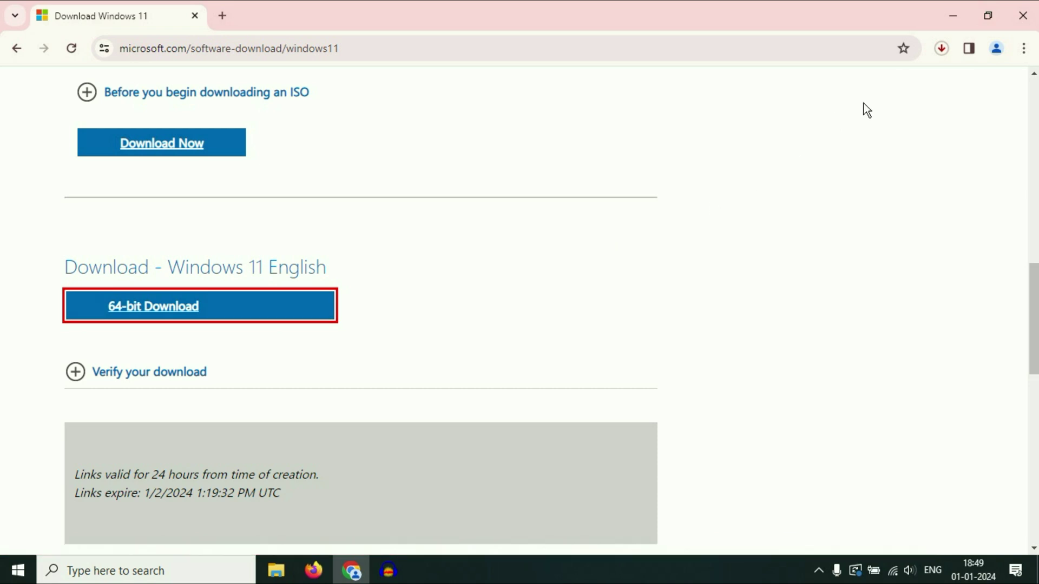
left_click(941, 48)
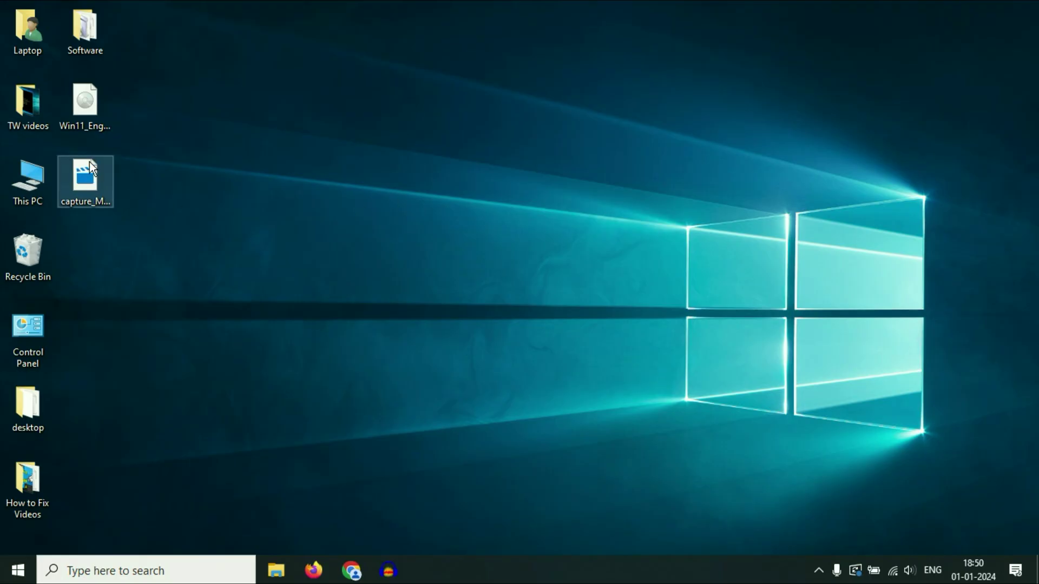
Move Win11_English_x64v1.iso to mid-desktop and bring up its 7-Zip context submenu.
left_click_drag(86, 104, 501, 256)
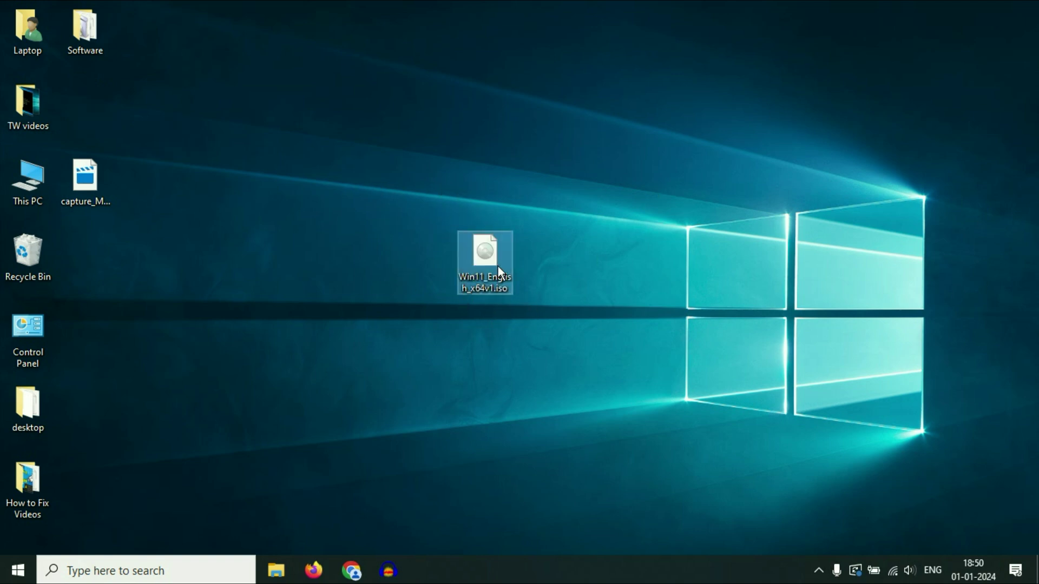
left_click_drag(506, 257, 443, 190)
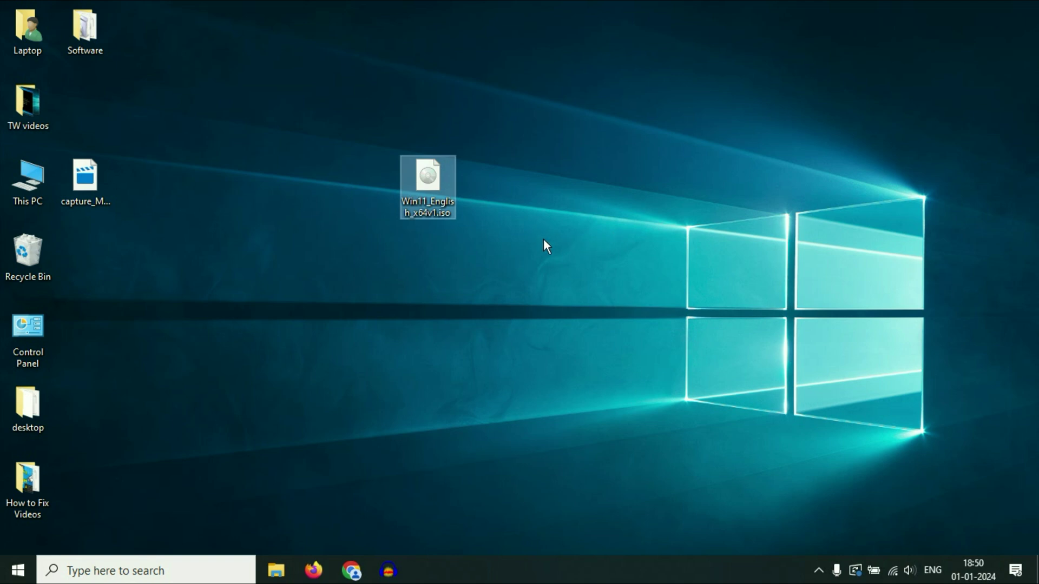
right_click(423, 173)
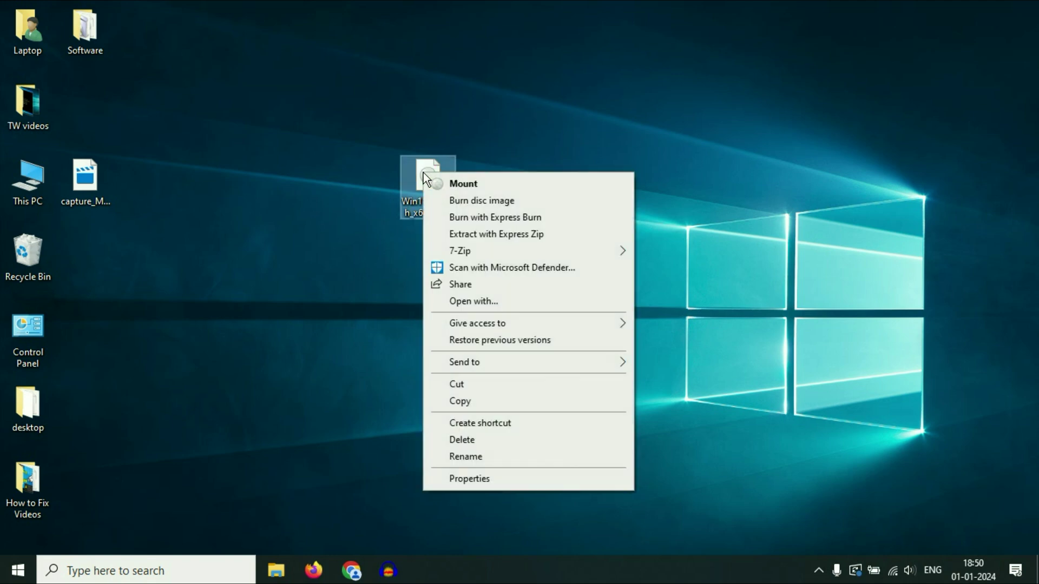
mouse_move(465, 253)
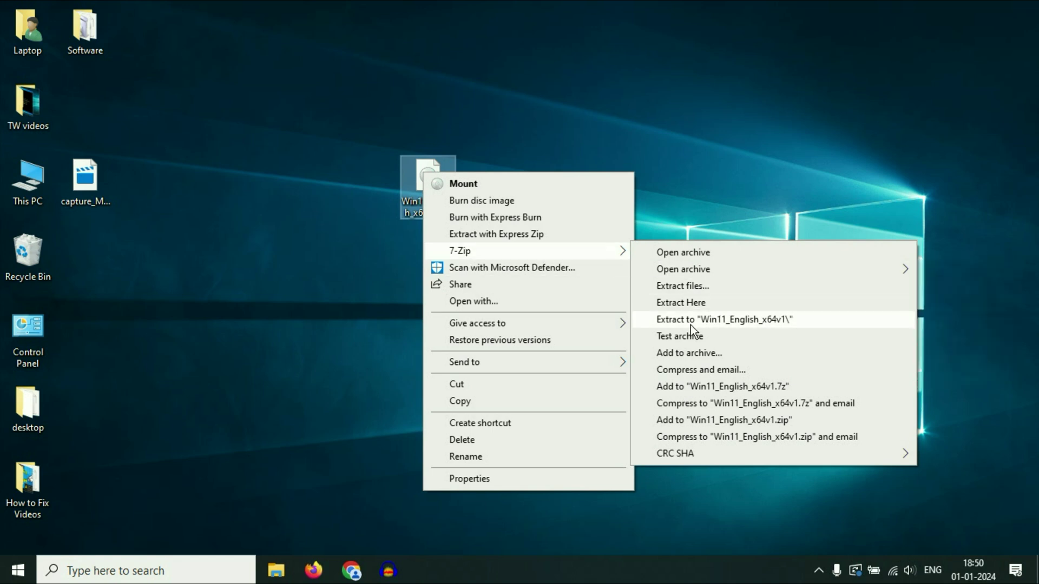
Extract the ISO with 7-Zip into a Win11_English_x64v1 folder and move it beside the ISO.
left_click(709, 319)
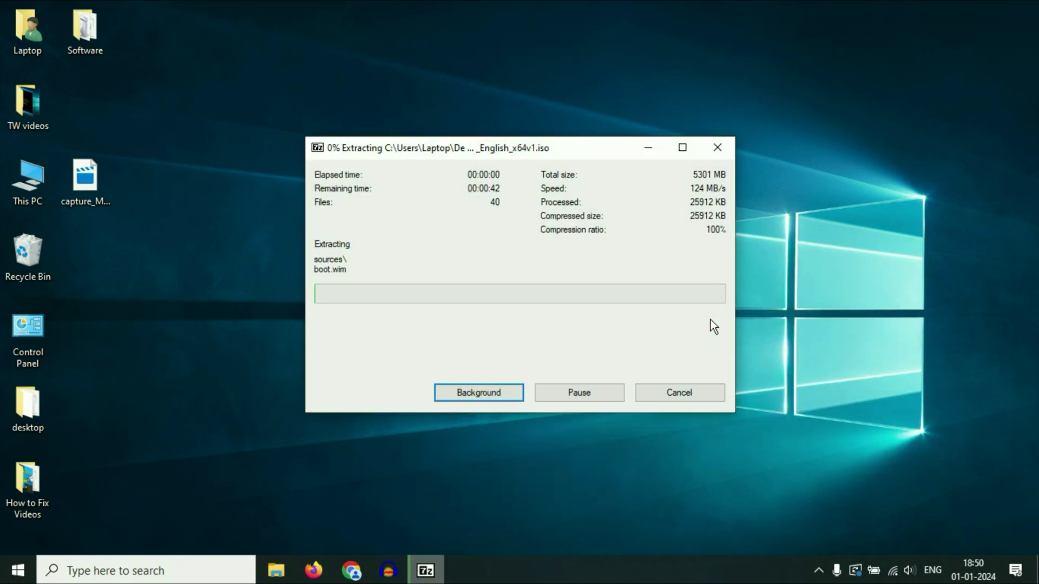
left_click_drag(461, 153, 615, 132)
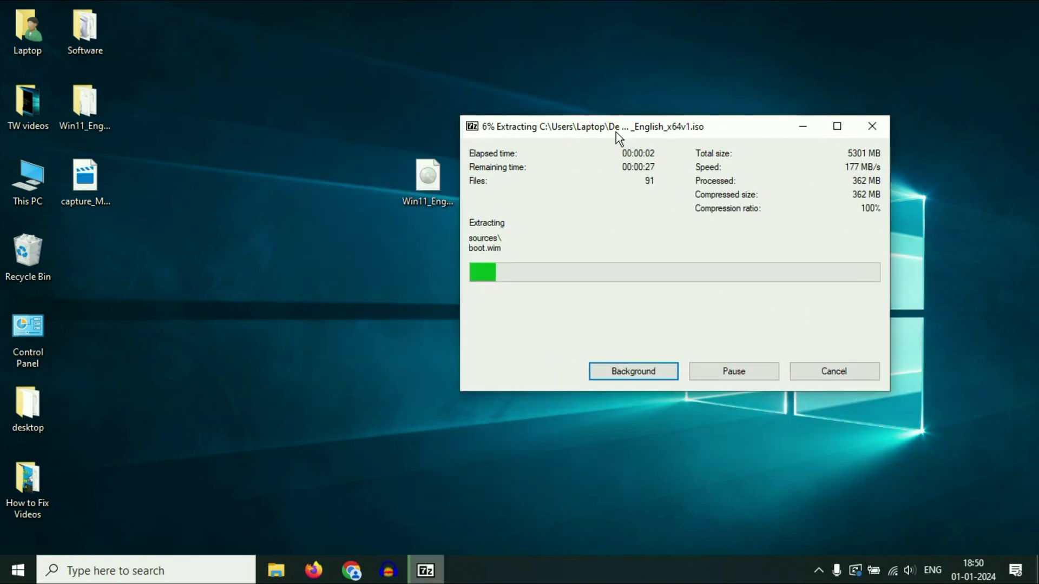
left_click(95, 117)
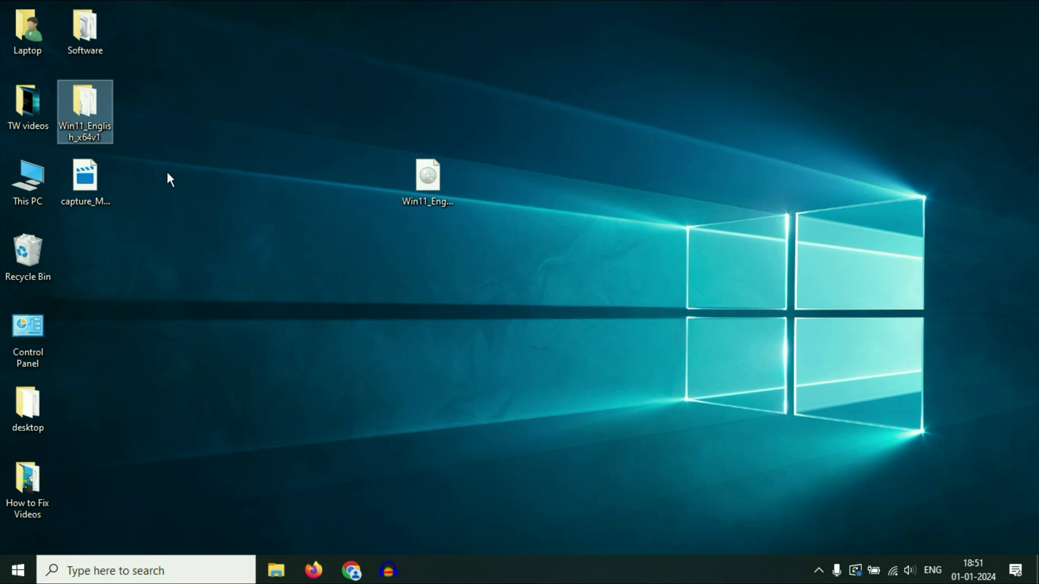
left_click_drag(76, 109, 544, 221)
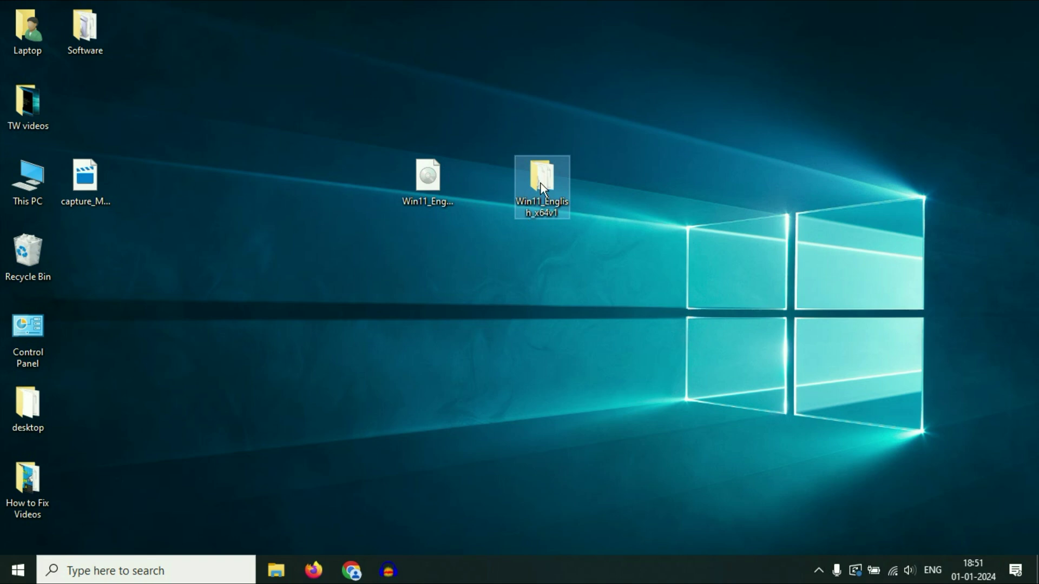
left_click(637, 206)
Delete Win11_English_x64v1.iso and drag the extracted folder into its old spot.
left_click(431, 196)
mouse_move(437, 205)
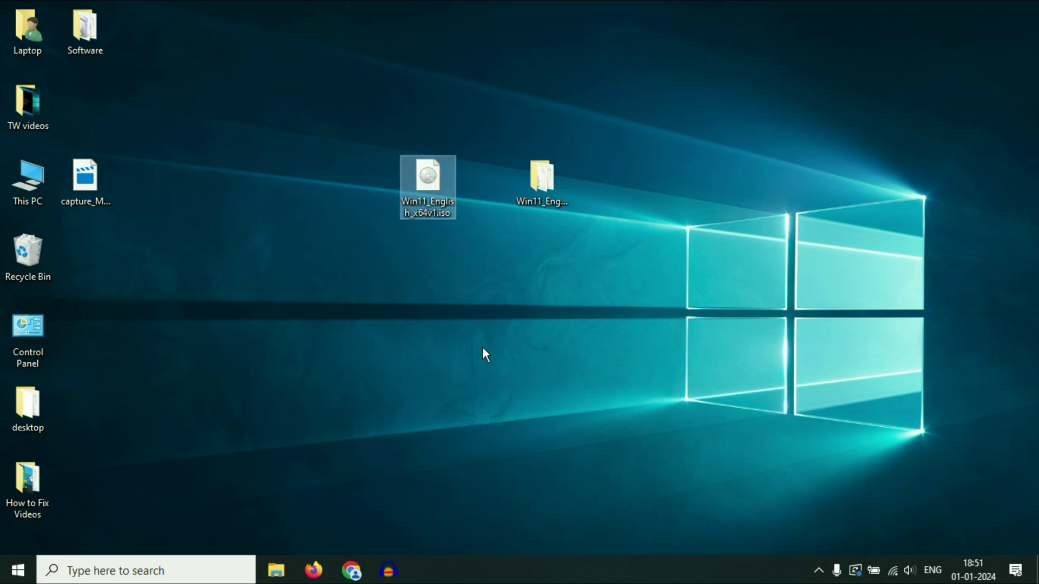
key("Delete")
left_click_drag(546, 188, 411, 201)
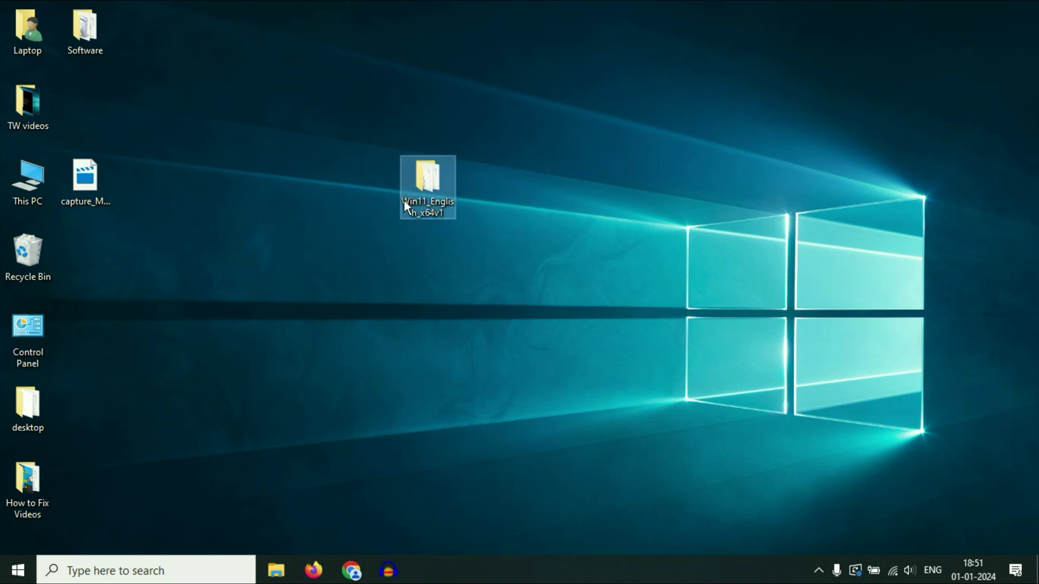
mouse_move(423, 205)
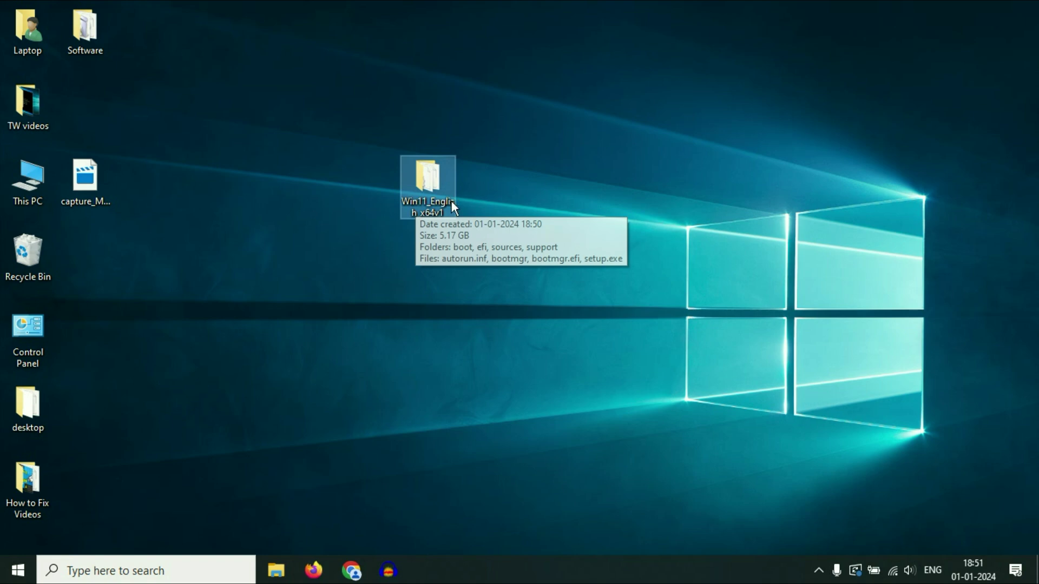
Open the Win11_English_x64v1 folder and run setup.exe as administrator.
double_click(433, 179)
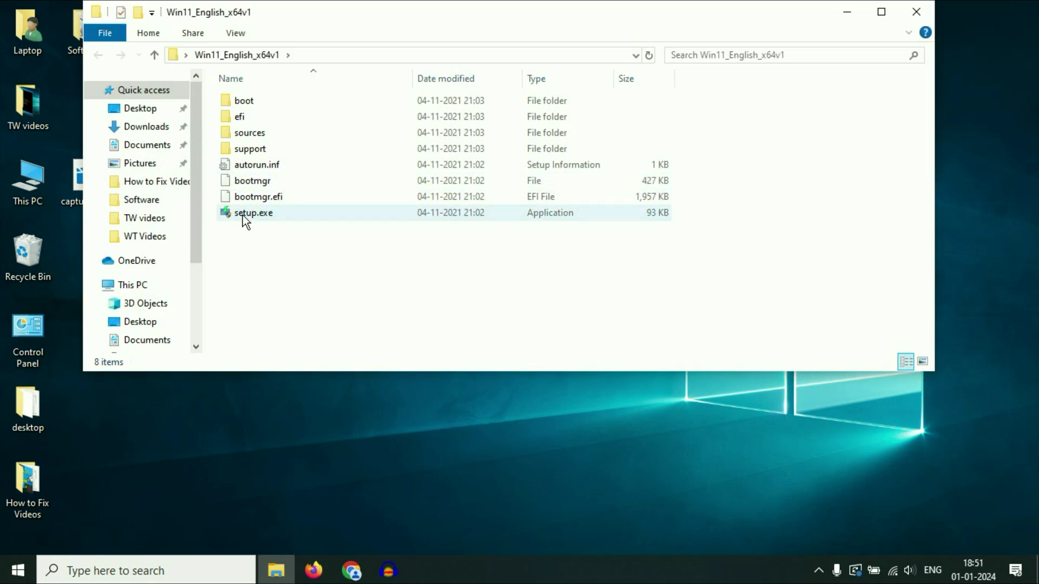
left_click(256, 213)
double_click(258, 213)
right_click(259, 213)
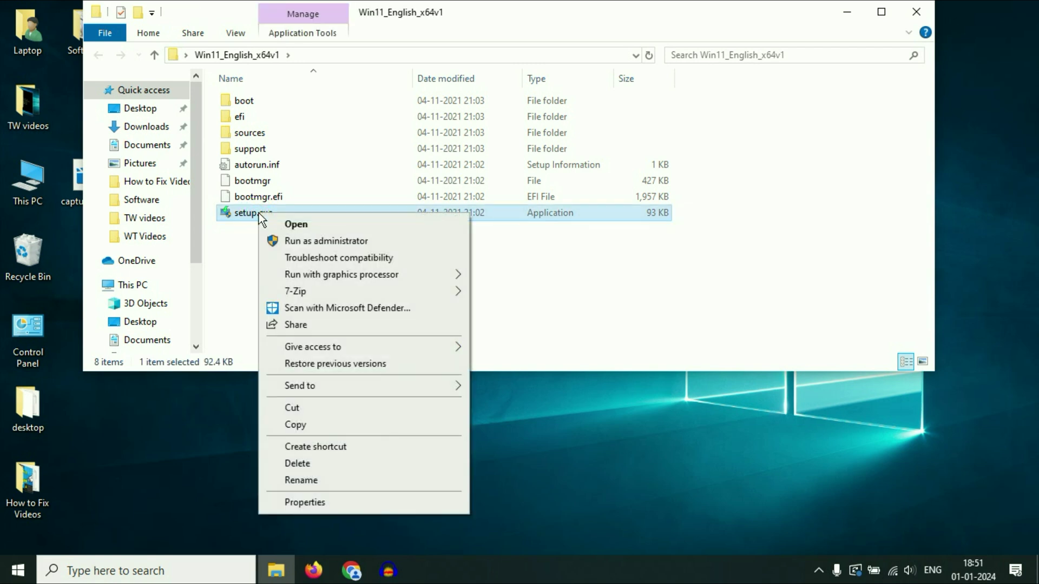
left_click(313, 242)
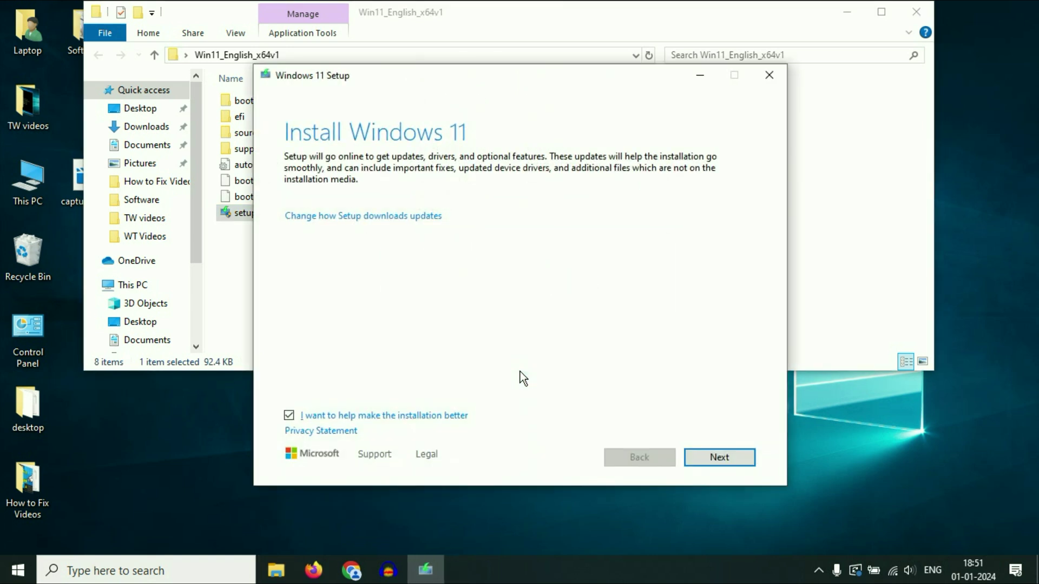
Minimize File Explorer and open Setup's options for how it downloads updates, drivers and features.
left_click(846, 14)
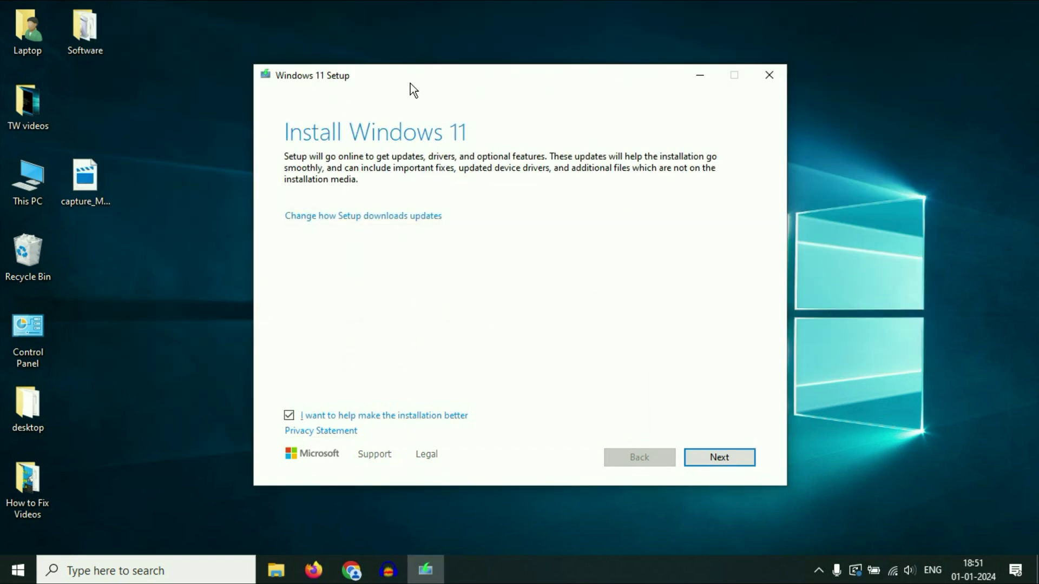
left_click_drag(410, 83, 397, 83)
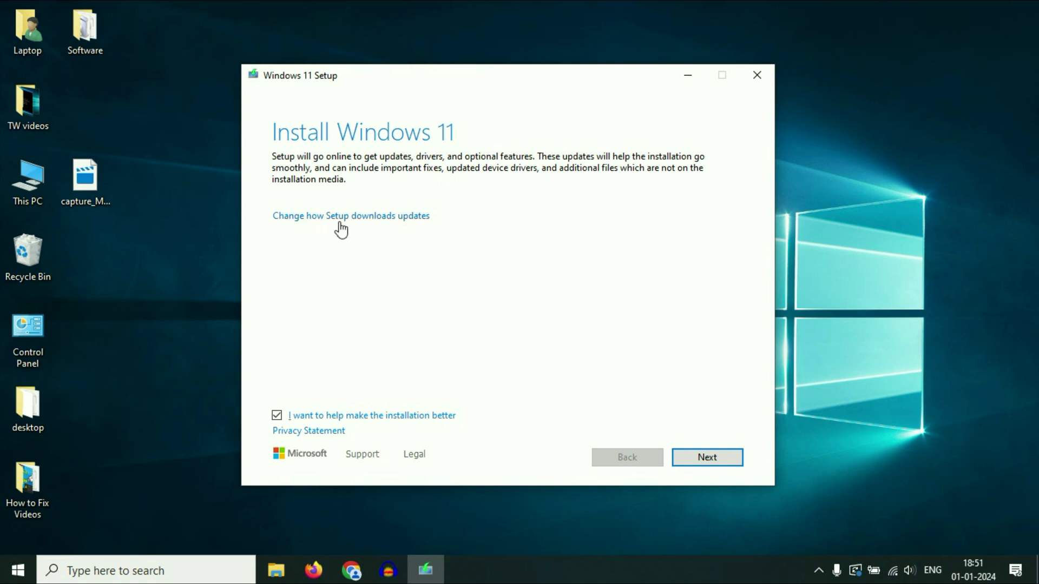
left_click(410, 220)
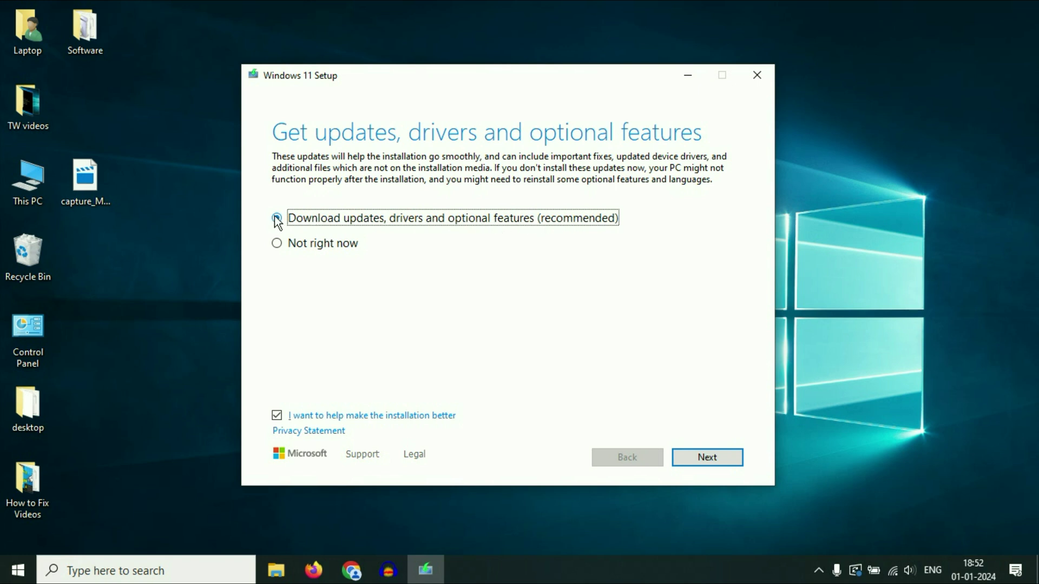
Choose 'Not right now' for updates and continue so Setup checks the PC.
left_click(277, 244)
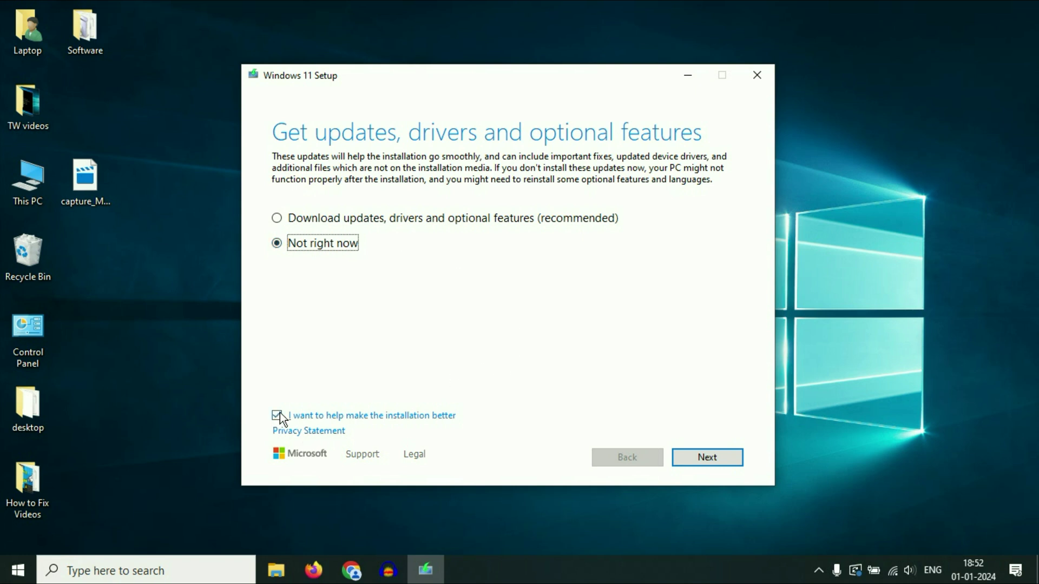
left_click(711, 456)
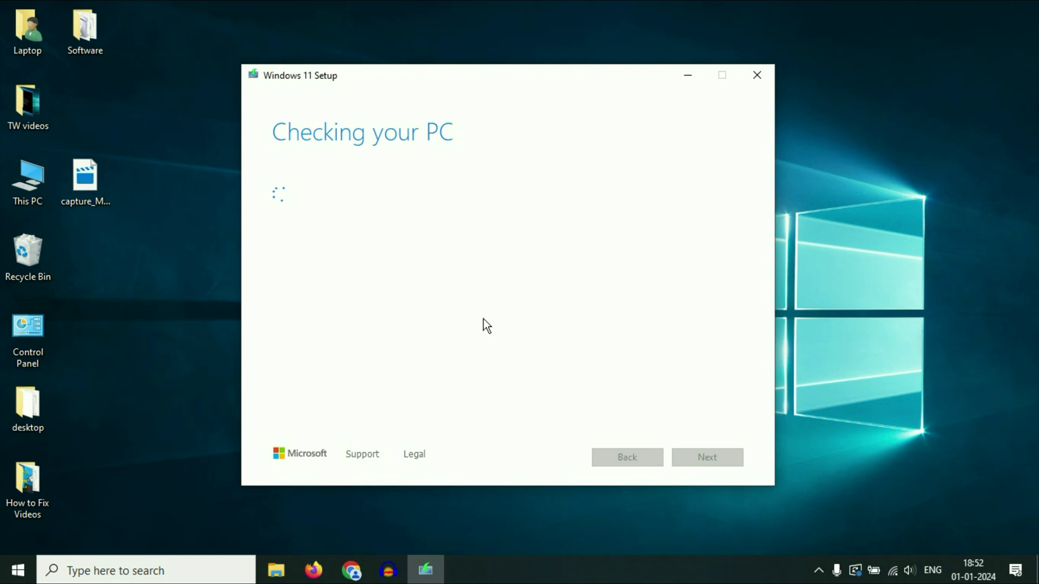
Accept the Windows 11 licence terms to reach the Ready to install summary.
left_click(724, 463)
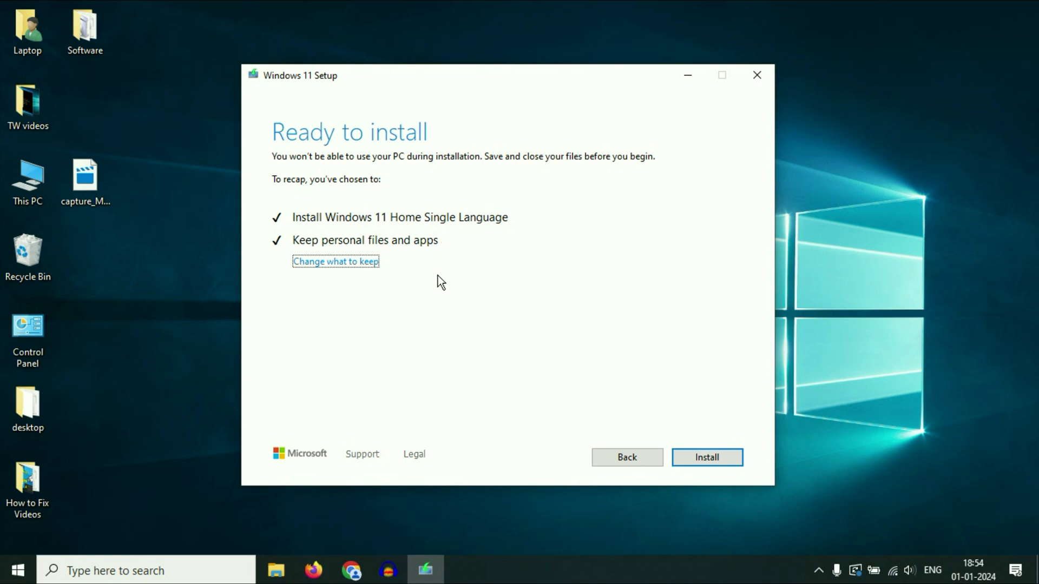
Reconfirm 'Keep personal files and apps' under Change what to keep and continue.
left_click(344, 268)
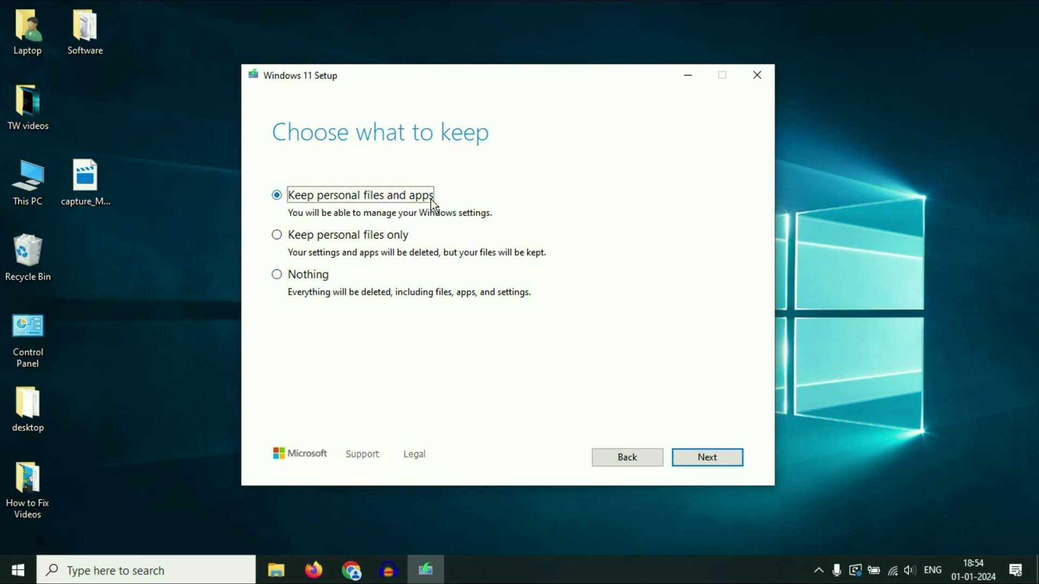
left_click(718, 457)
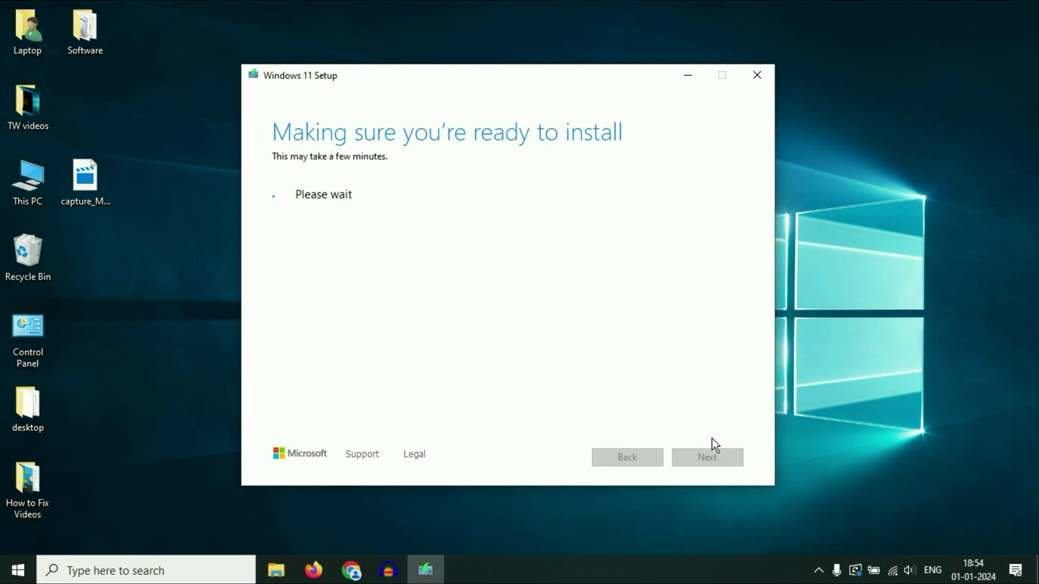